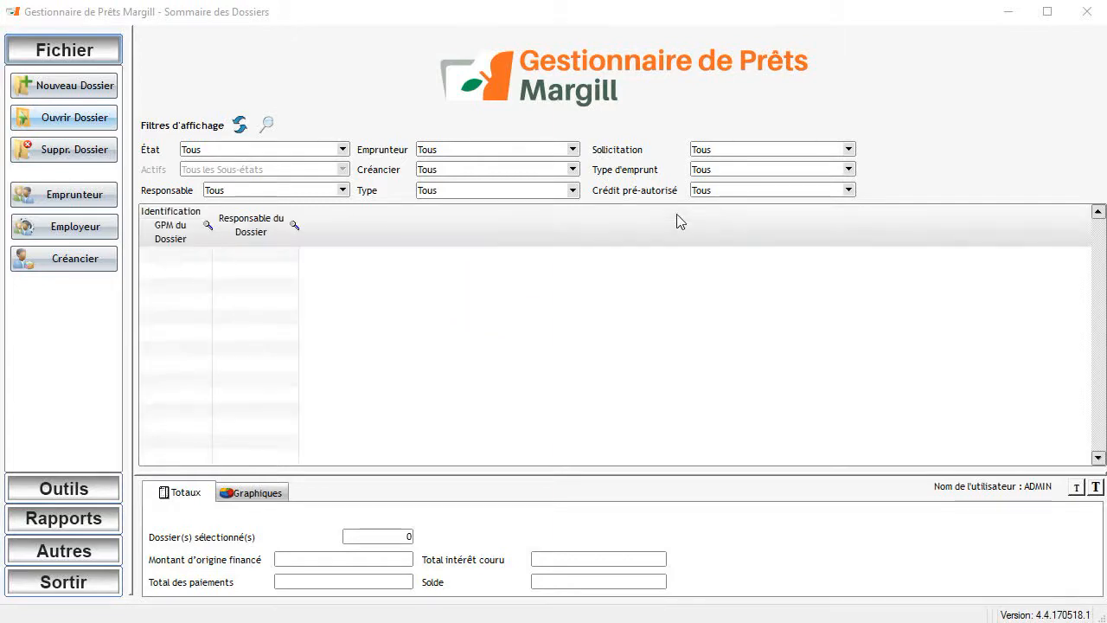
Create a new loan file from the file summary
{"action": "right_click", "coordinate": [206, 261]}
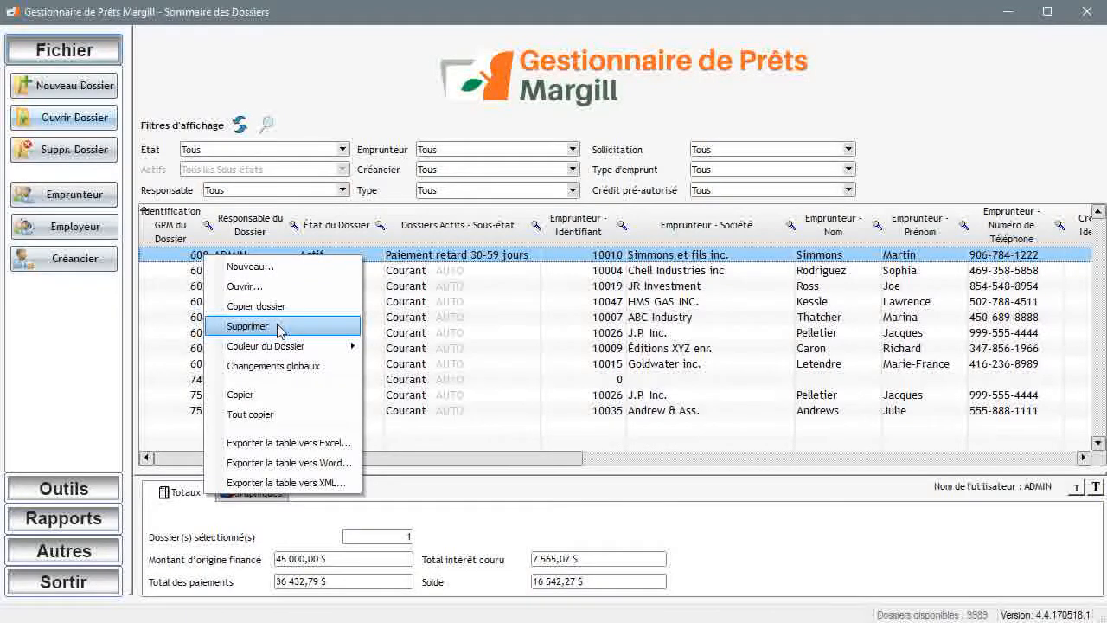
{"action": "left_click", "coordinate": [236, 93]}
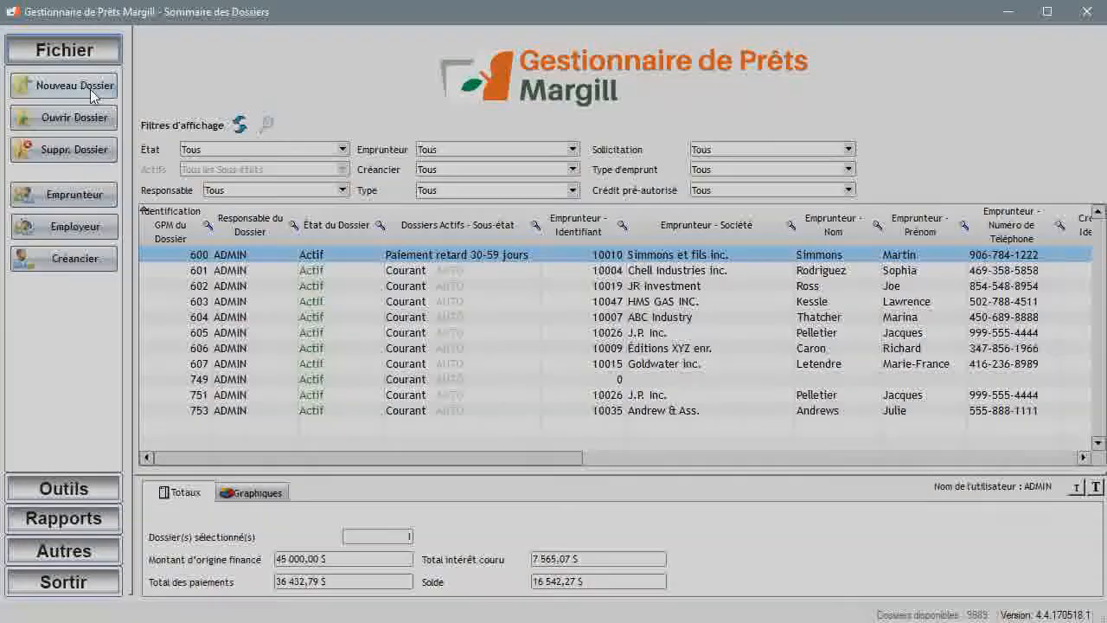
{"action": "left_click", "coordinate": [90, 94]}
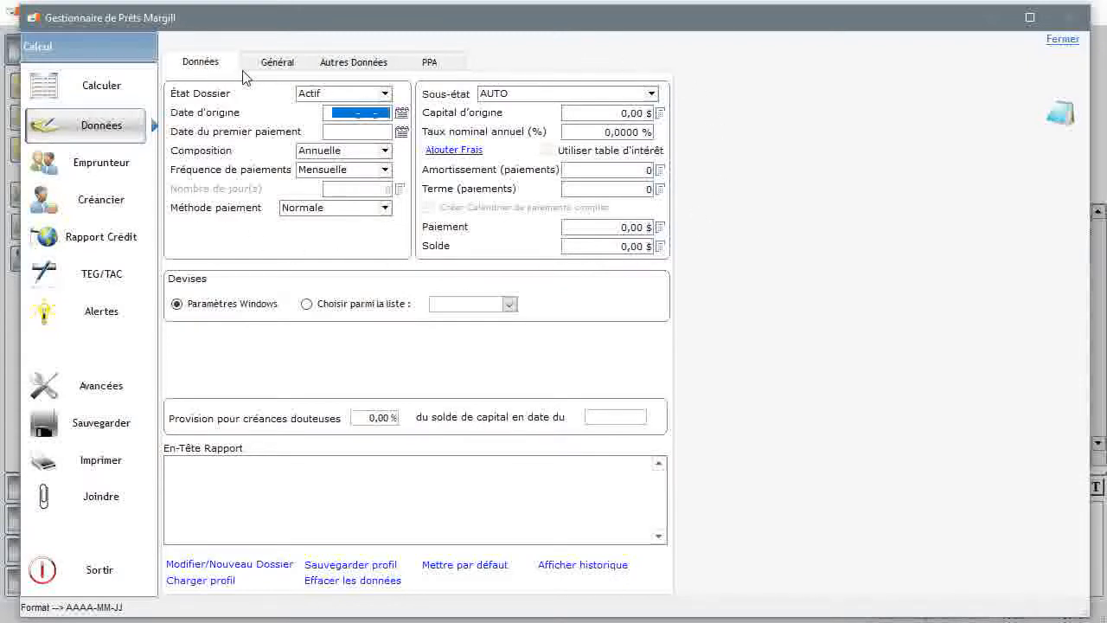
Set the file's type to Manufacturier, enter its file number, and view the custom and unlimited fields
{"action": "left_click", "coordinate": [277, 62]}
{"action": "left_click", "coordinate": [419, 119]}
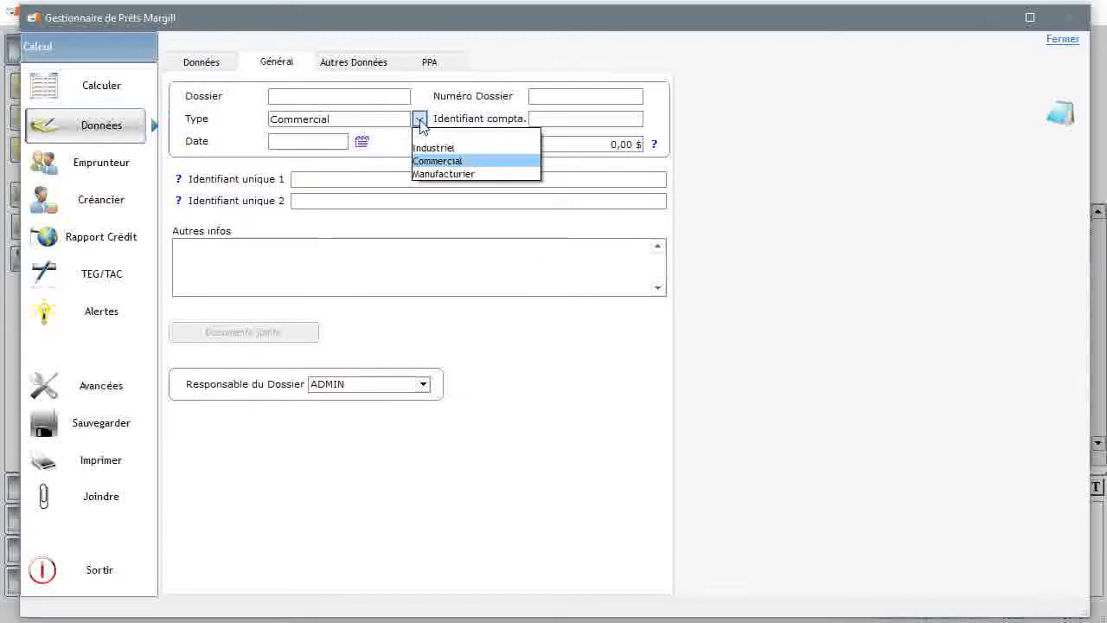
{"action": "left_click", "coordinate": [437, 174]}
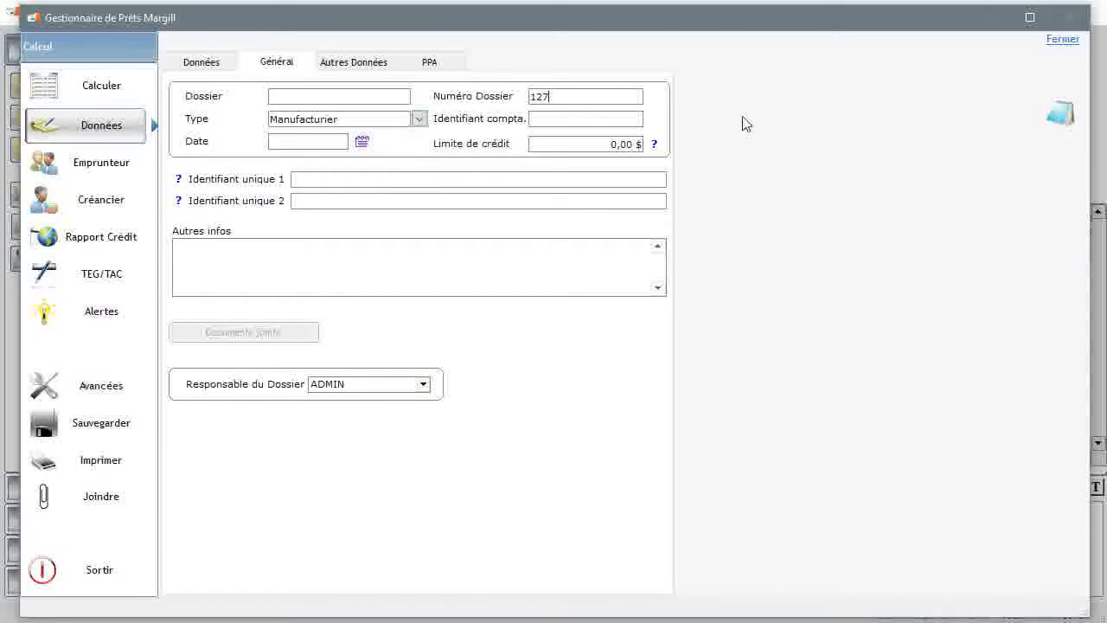
{"action": "left_click", "coordinate": [356, 64]}
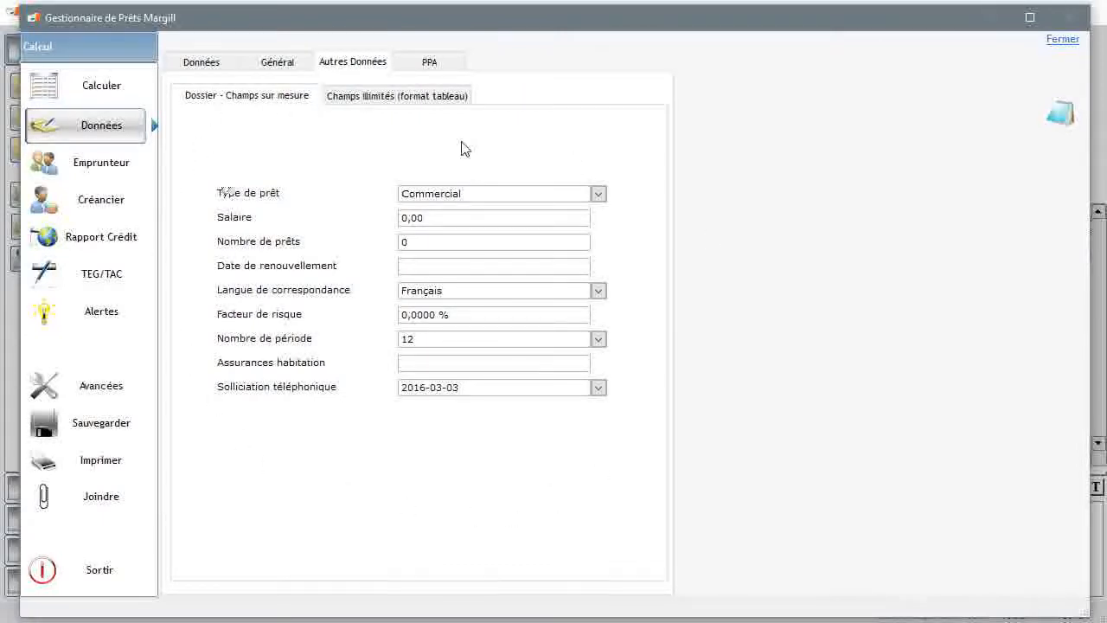
{"action": "left_click", "coordinate": [398, 99]}
Assign the existing borrower JR Investment to the file and view the co-borrower and guarantor forms
{"action": "left_click", "coordinate": [88, 168]}
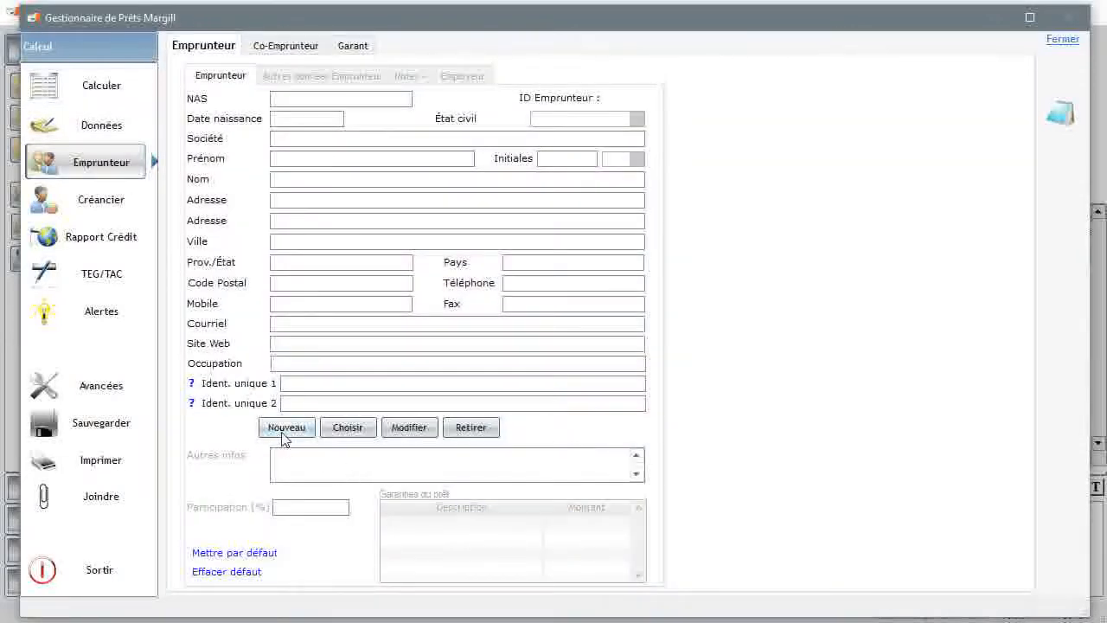
{"action": "left_click", "coordinate": [346, 432]}
{"action": "double_click", "coordinate": [453, 317]}
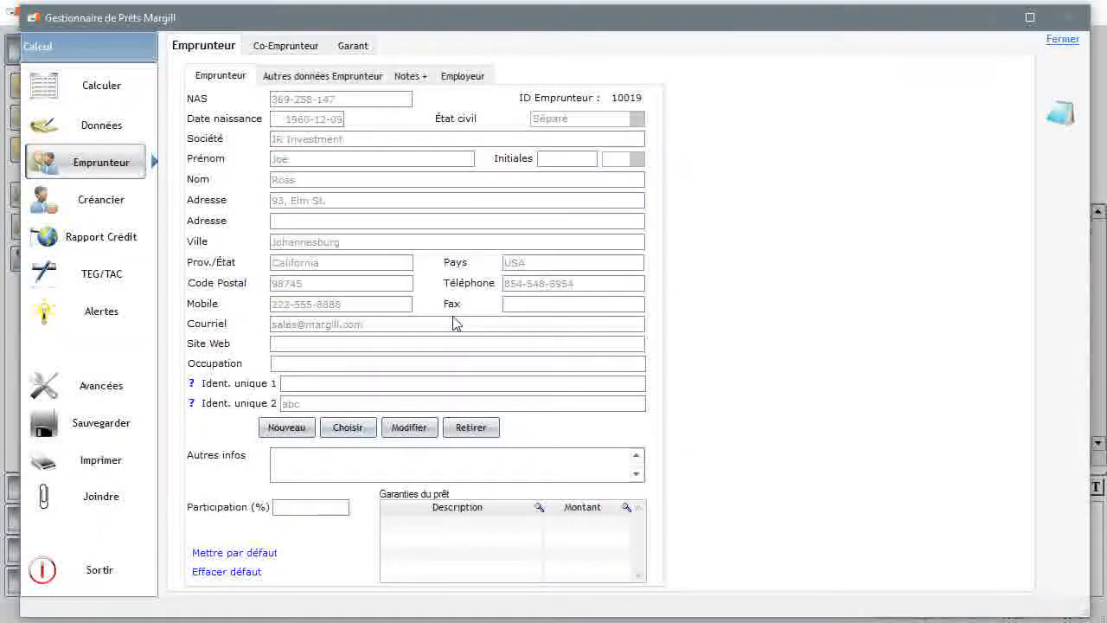
{"action": "left_click", "coordinate": [304, 48]}
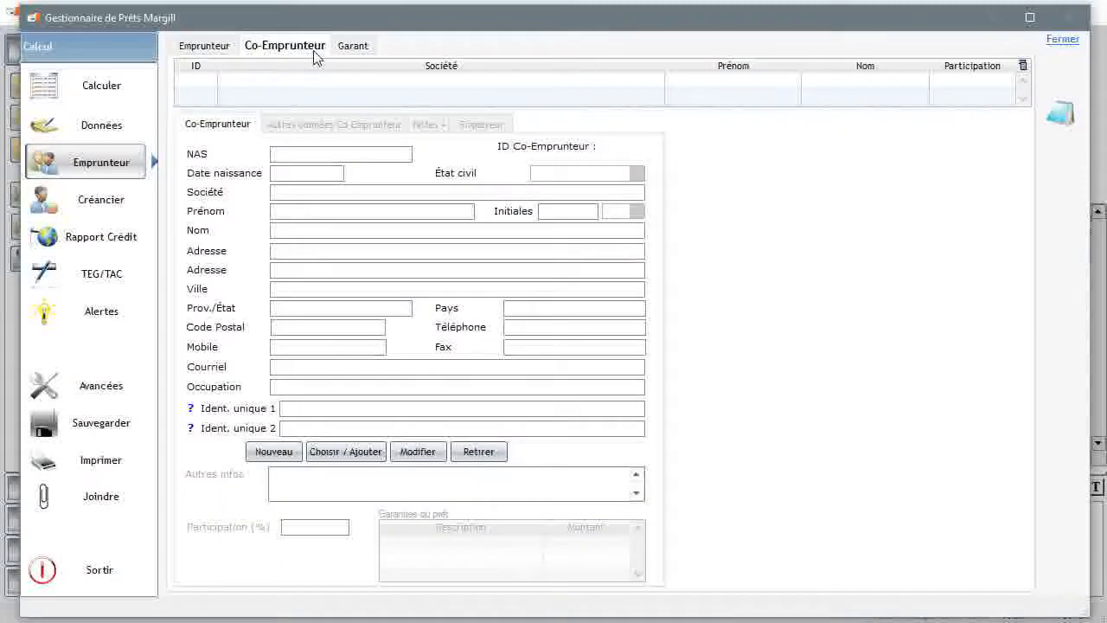
{"action": "left_click", "coordinate": [356, 48]}
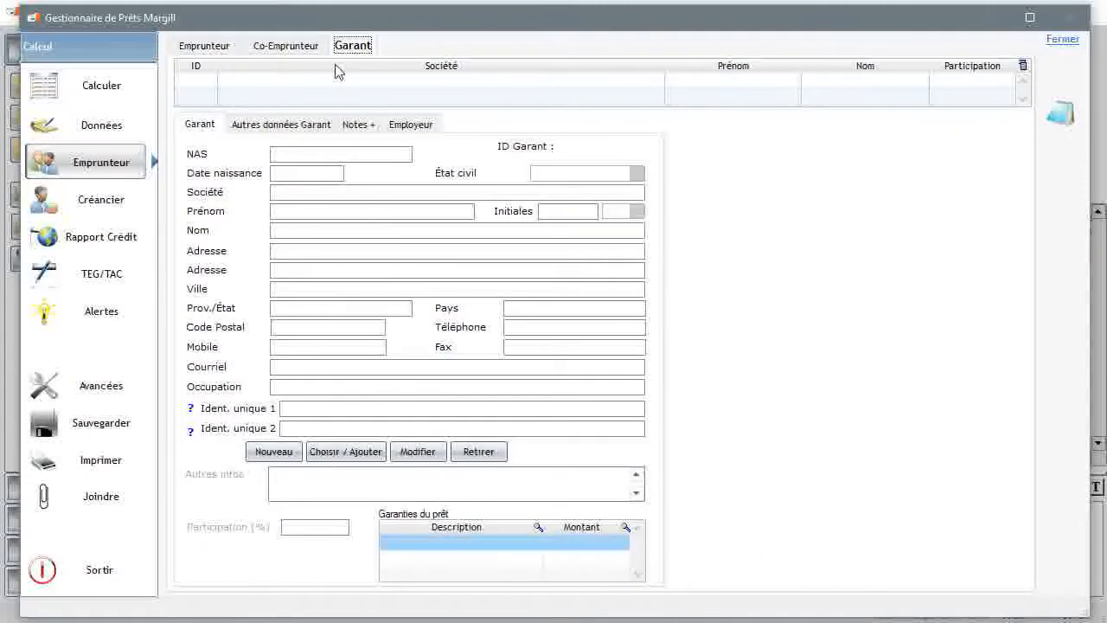
Add the existing creditor Fonds ABC to the file
{"action": "left_click", "coordinate": [83, 201]}
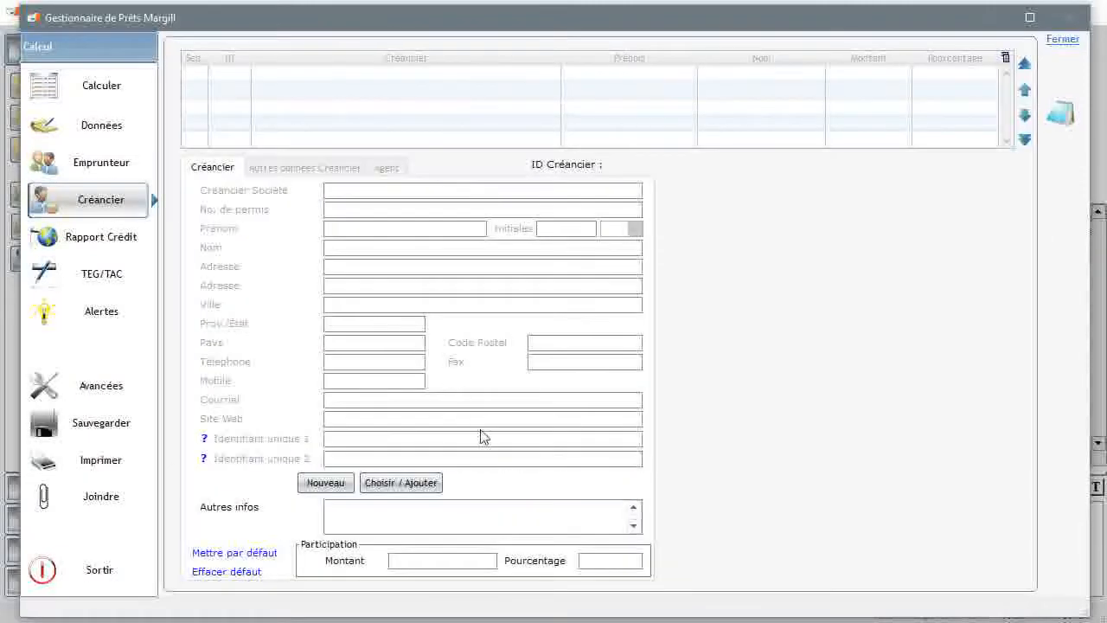
{"action": "left_click", "coordinate": [425, 483]}
{"action": "double_click", "coordinate": [510, 358]}
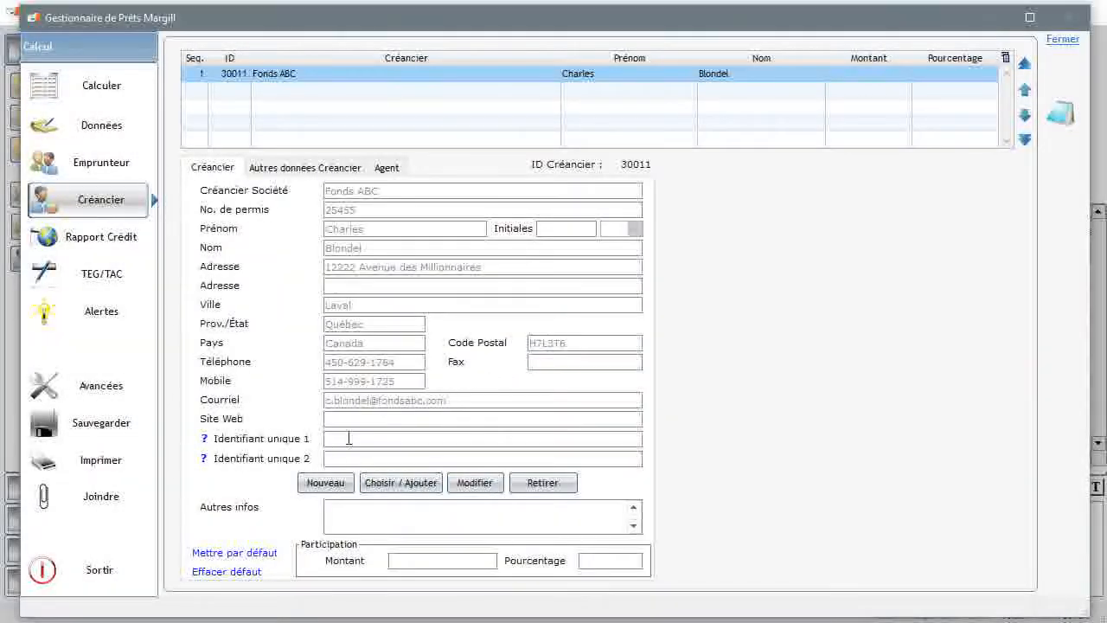
Set the Frais de Dossier to 150,00 $ in the TEG/TAC calculation
{"action": "left_click", "coordinate": [108, 279]}
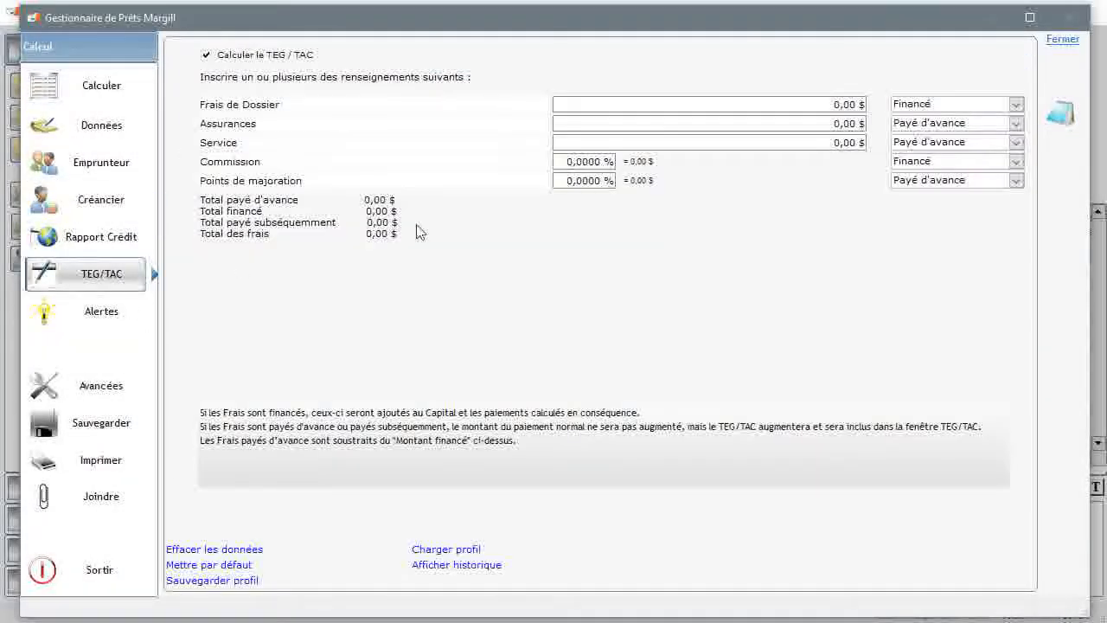
{"action": "left_click", "coordinate": [828, 103]}
{"action": "type", "text": "150,"}
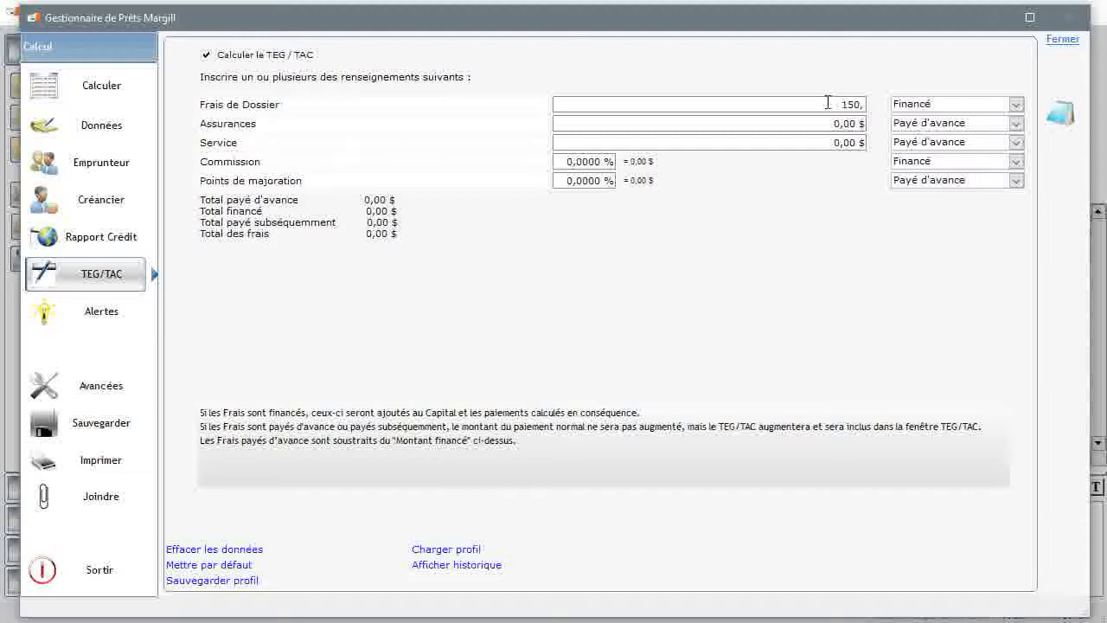
{"action": "key", "text": "Tab"}
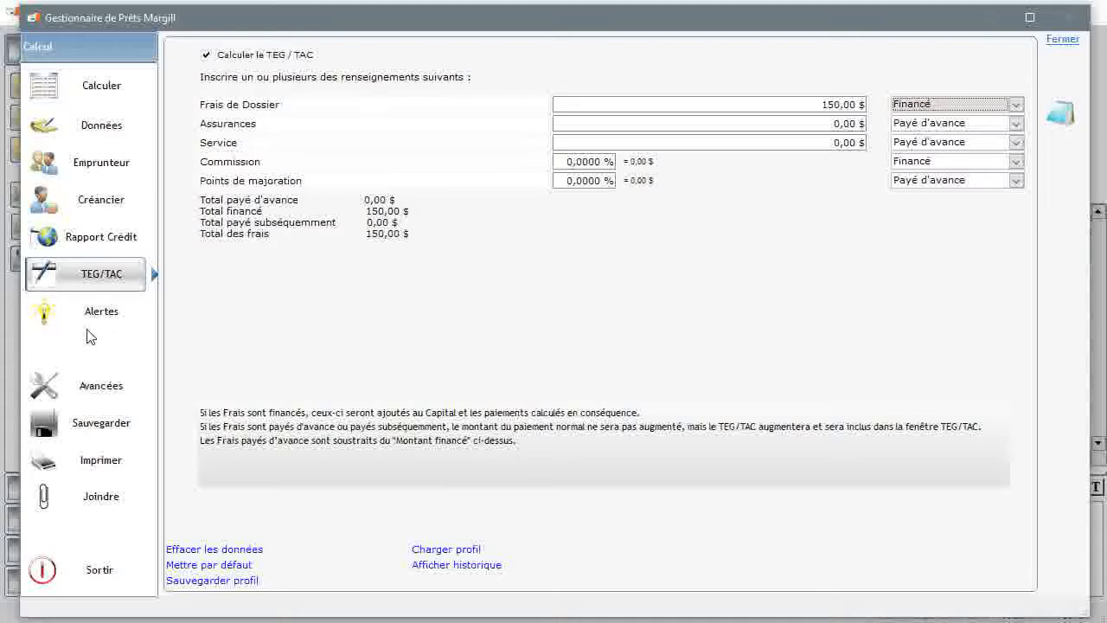
Keep the method Normale (Composé, taux effectif) périodes égales and set the day count to Réel/360
{"action": "left_click", "coordinate": [99, 384]}
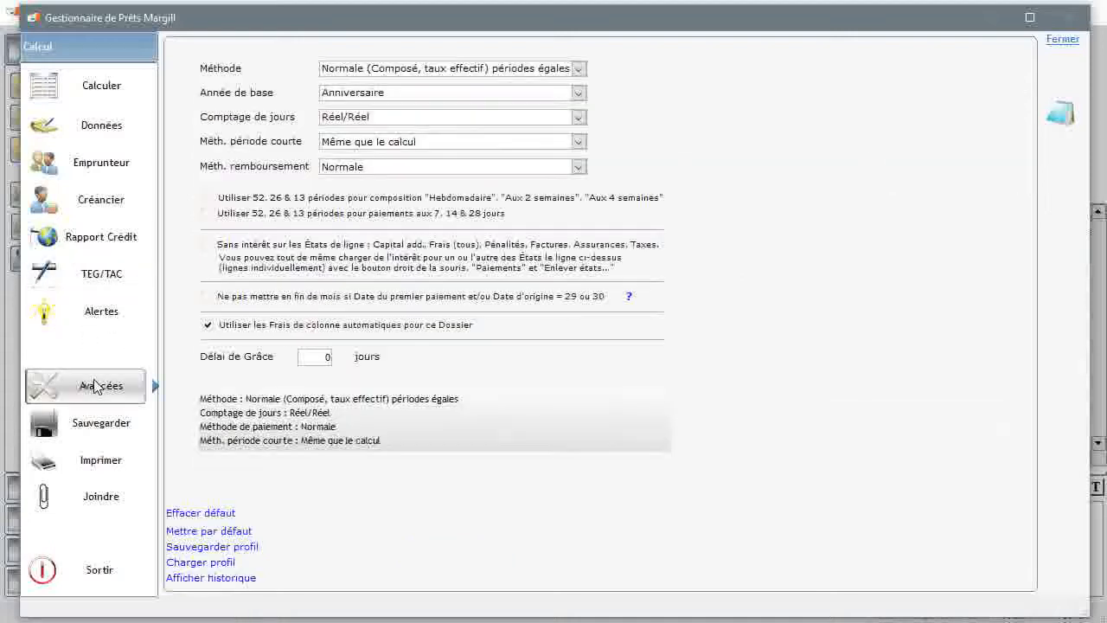
{"action": "left_click", "coordinate": [578, 69]}
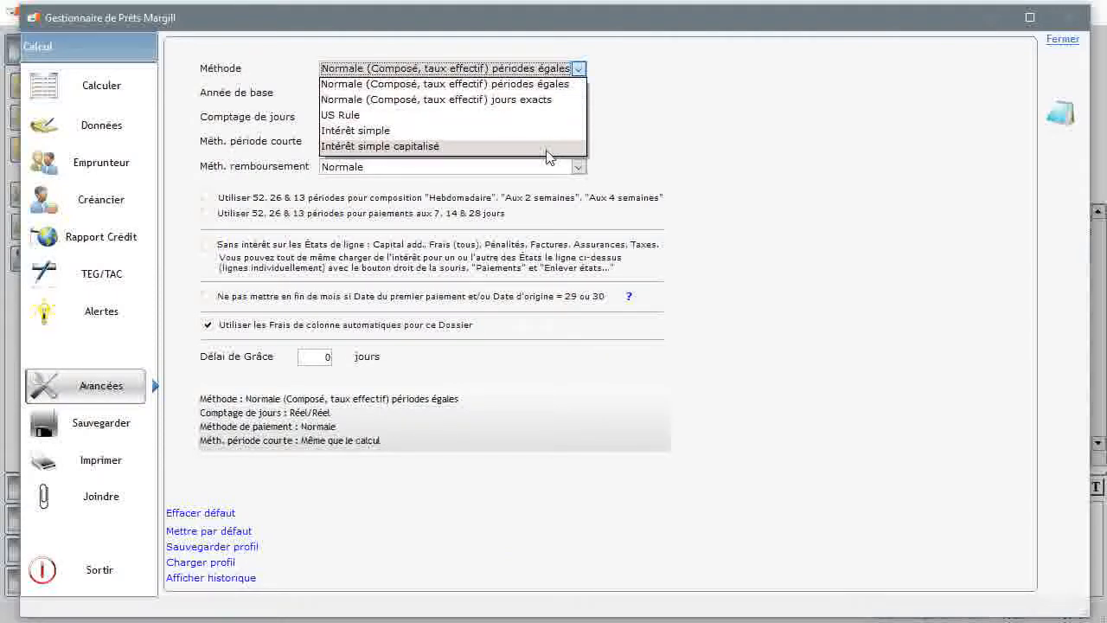
{"action": "left_click", "coordinate": [546, 88]}
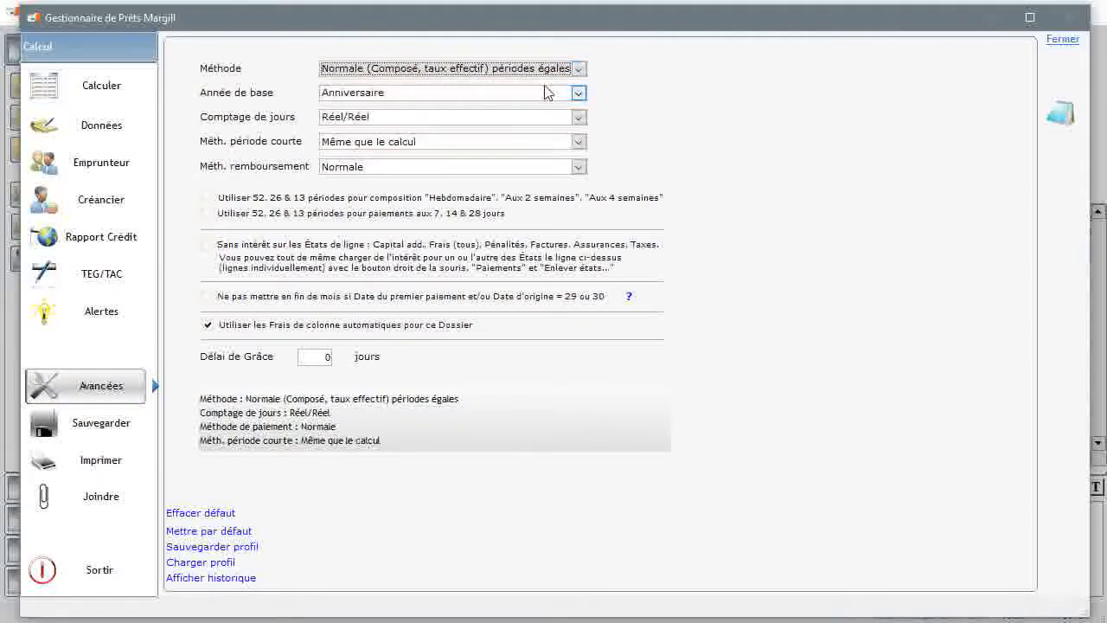
{"action": "left_click", "coordinate": [579, 117]}
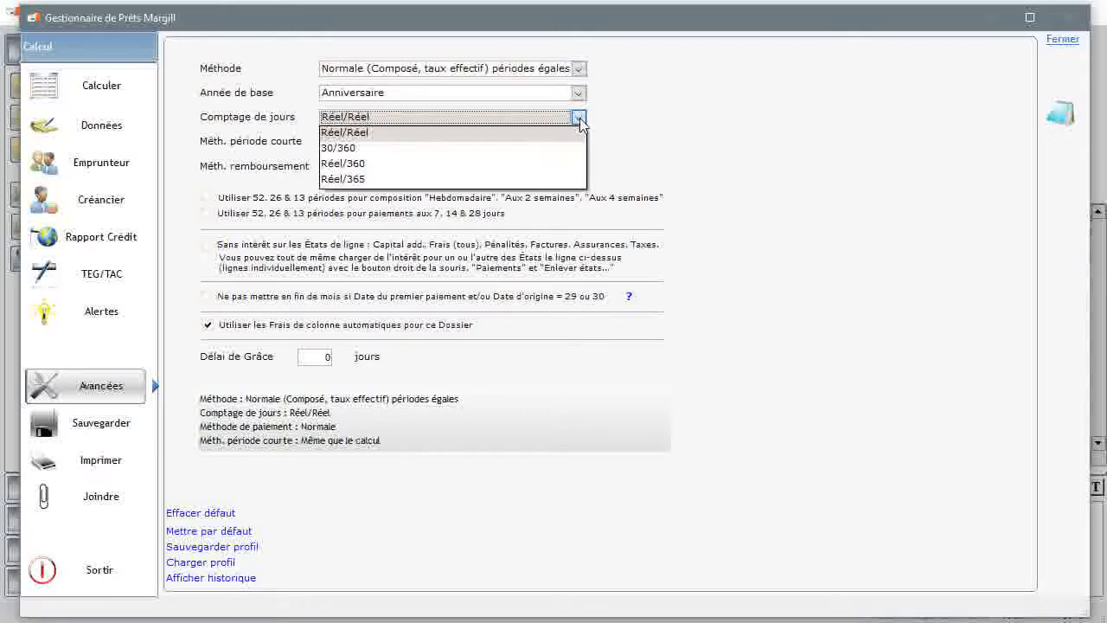
{"action": "left_click", "coordinate": [542, 165]}
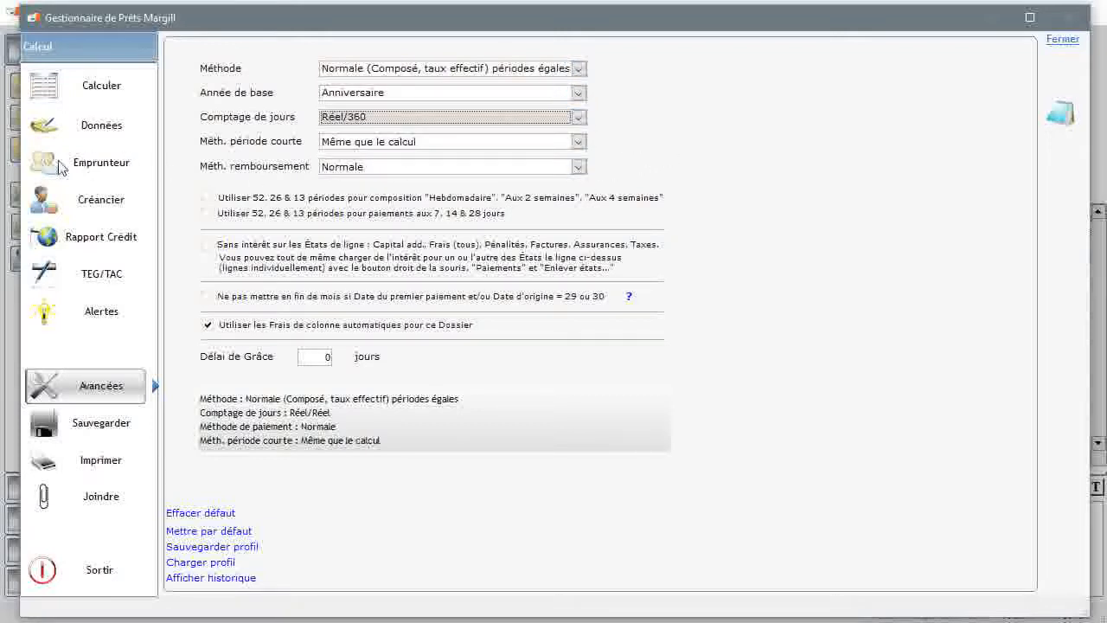
Set the loan's origin date to 2017-05-10 and first payment date to 2017-08-23, with Annuelle compounding
{"action": "left_click", "coordinate": [76, 122]}
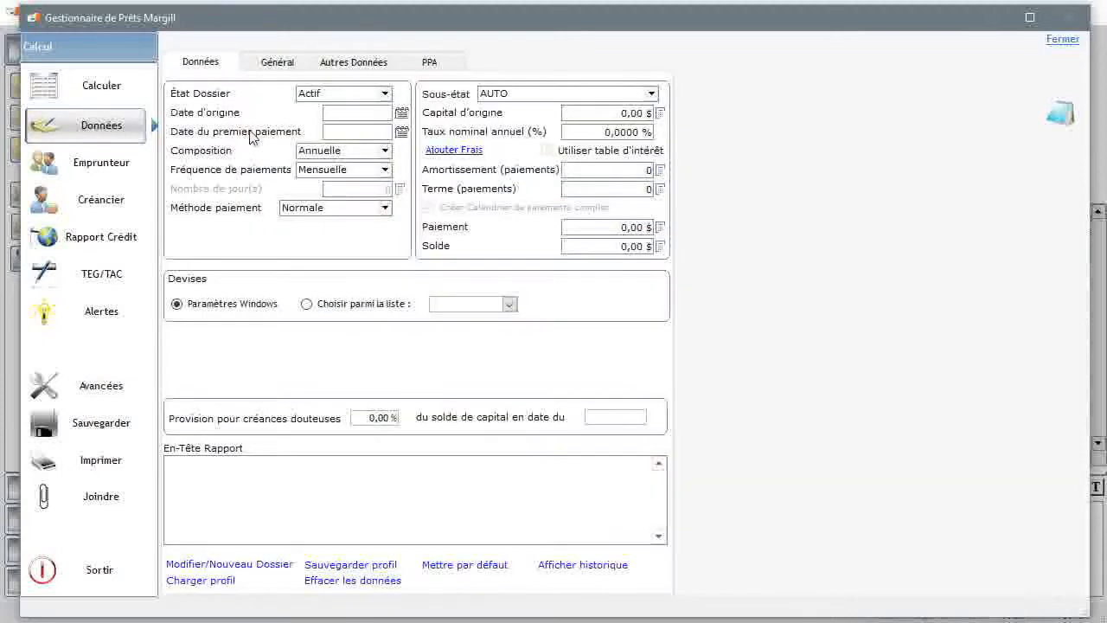
{"action": "left_click", "coordinate": [333, 113]}
{"action": "type", "text": "2017-05-10"}
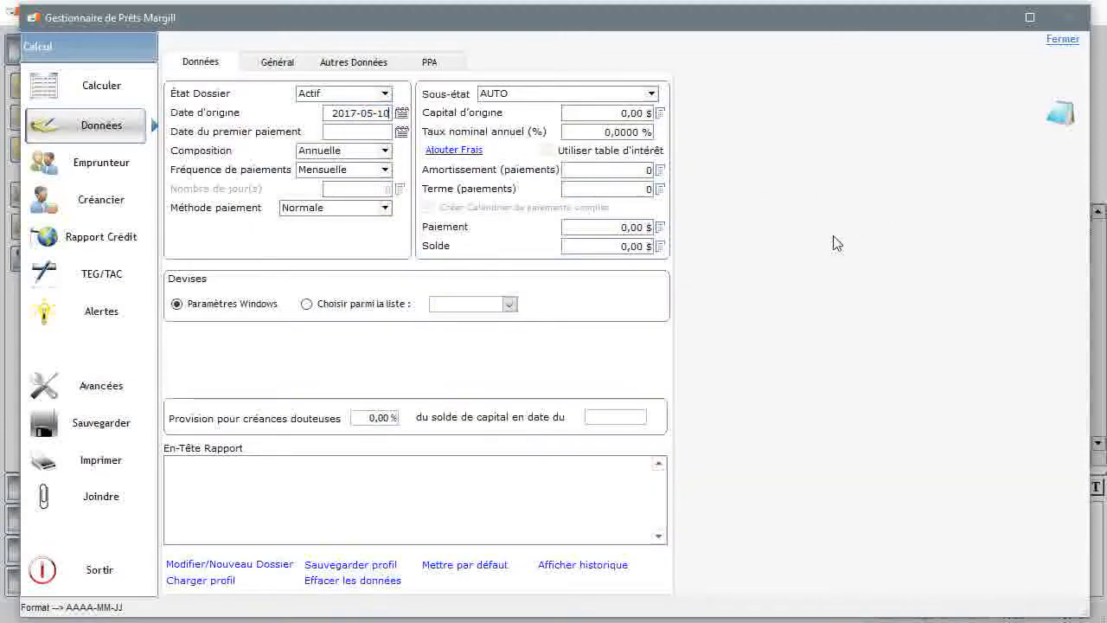
{"action": "key", "text": "Tab"}
{"action": "type", "text": "2017-08-2"}
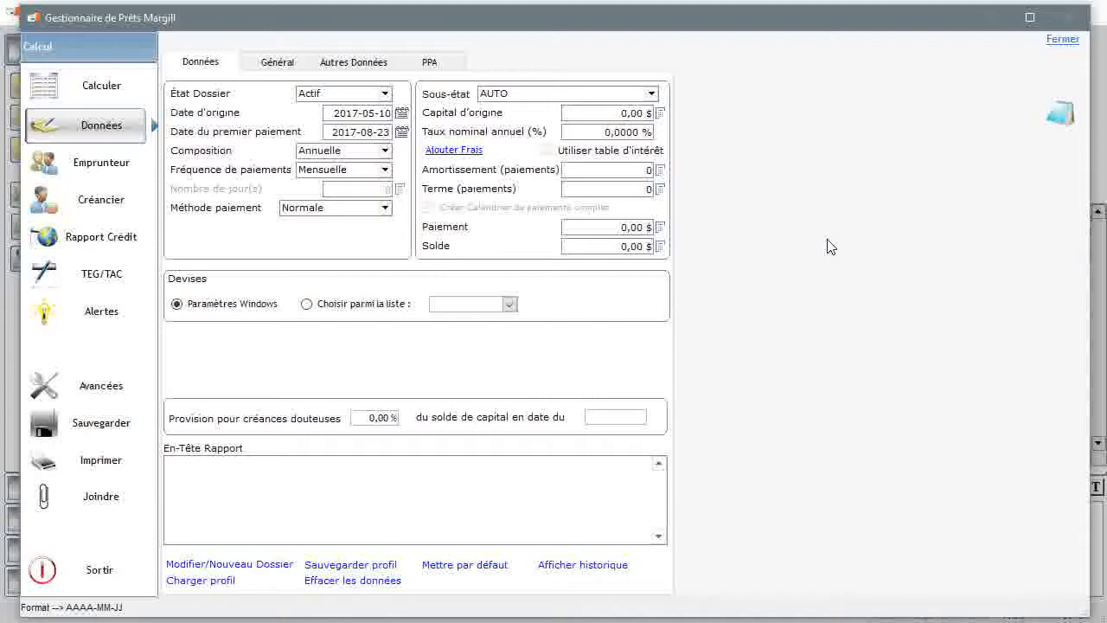
{"action": "left_click", "coordinate": [385, 152]}
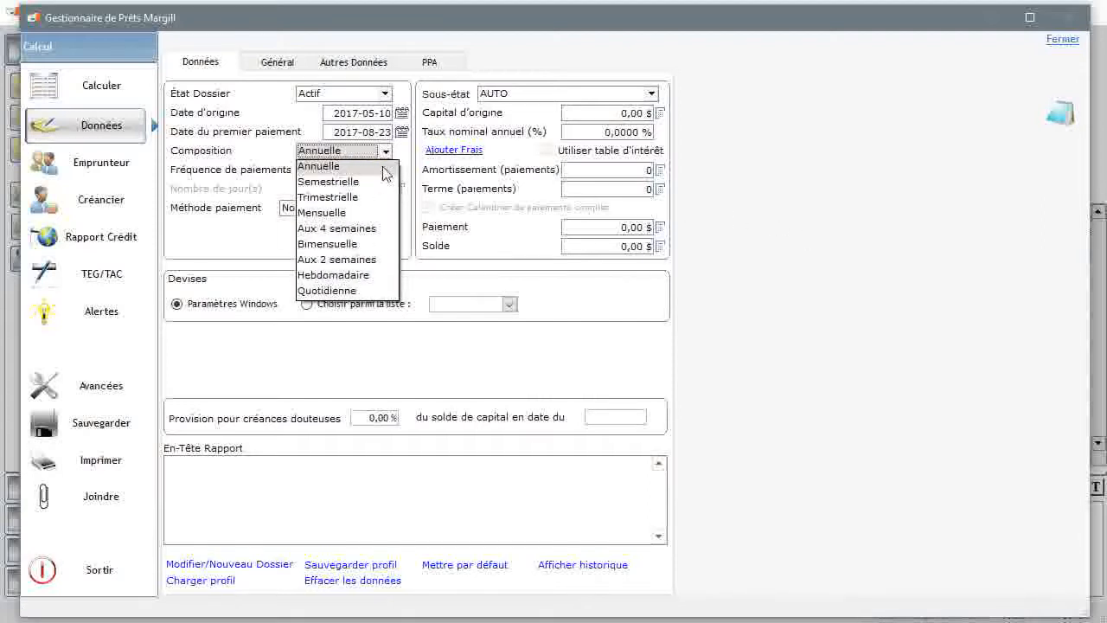
{"action": "left_click", "coordinate": [381, 166]}
Try the payment frequency Par jour(s), return it to Mensuelle, and review the payment methods while keeping Normale
{"action": "left_click", "coordinate": [385, 170]}
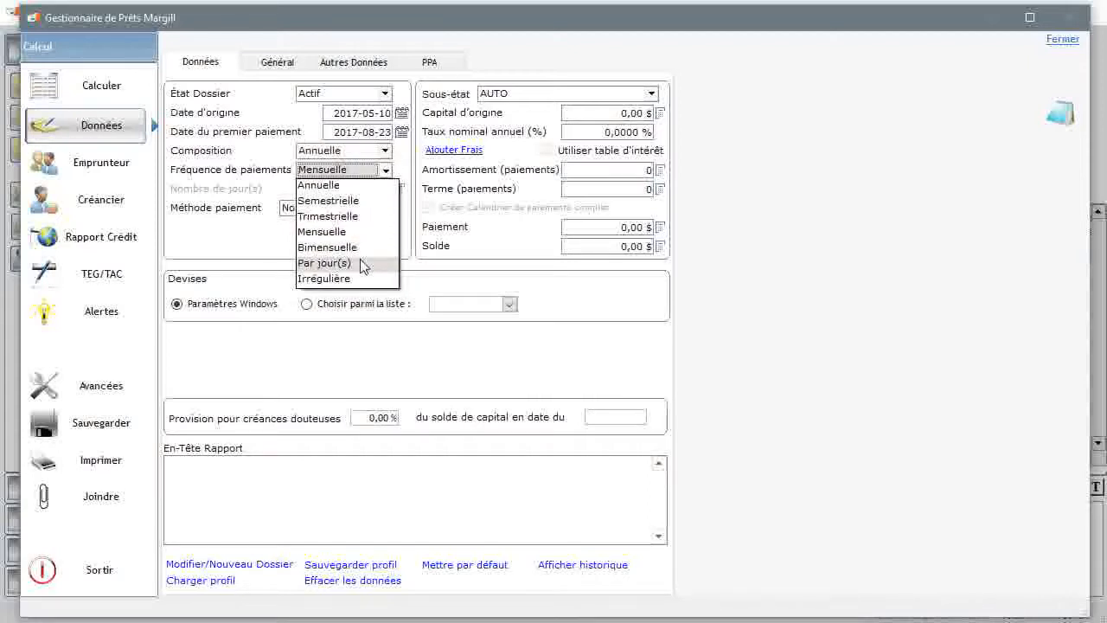
{"action": "left_click", "coordinate": [362, 264]}
{"action": "left_click", "coordinate": [371, 187]}
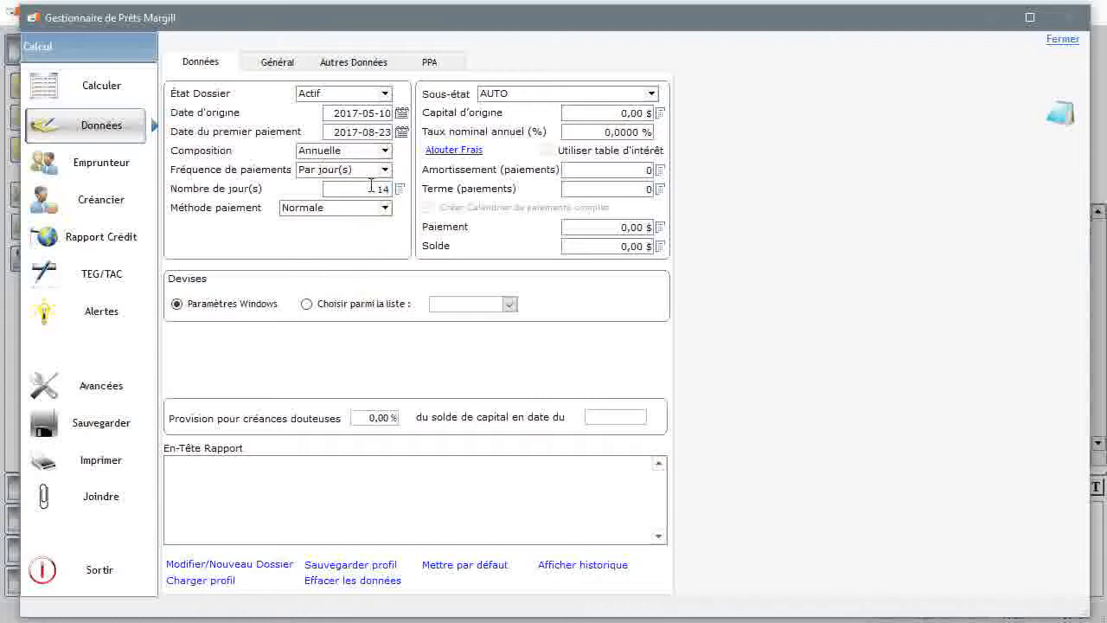
{"action": "left_click", "coordinate": [386, 171]}
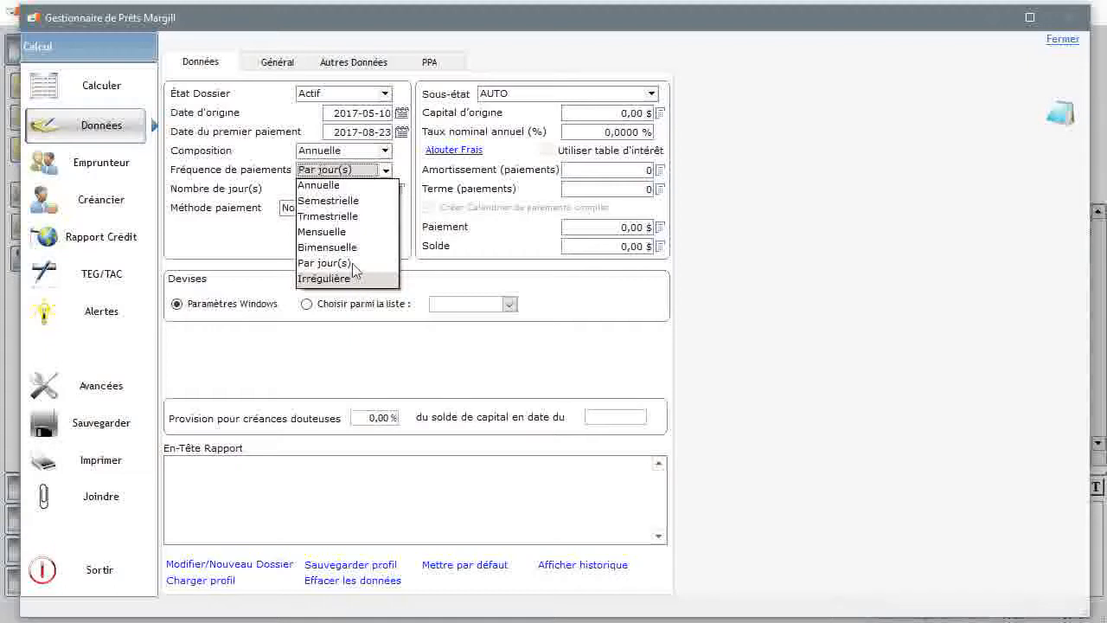
{"action": "left_click", "coordinate": [339, 232]}
{"action": "left_click", "coordinate": [386, 210]}
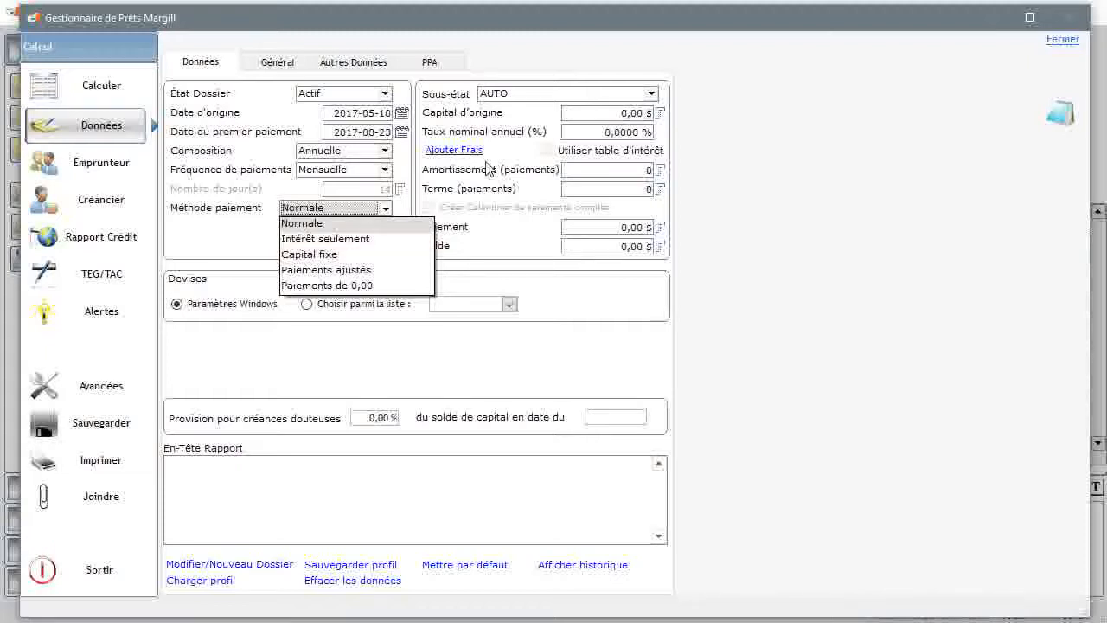
{"action": "left_click", "coordinate": [537, 120]}
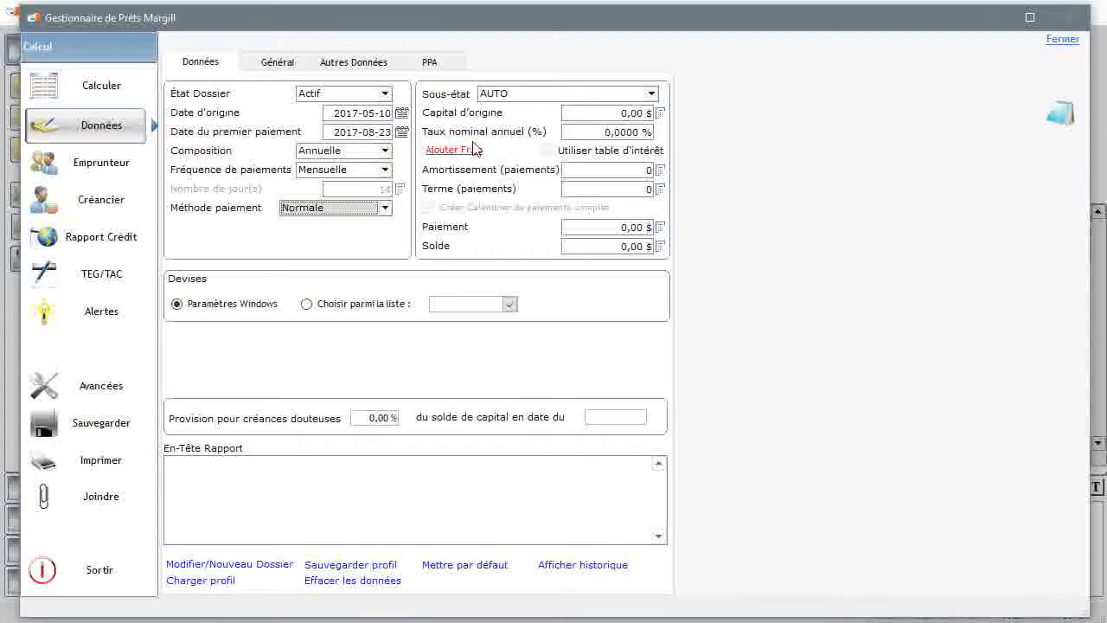
Set the original principal to 45 000,00 $ and the annual nominal rate to 3,25 %
{"action": "left_click", "coordinate": [606, 111]}
{"action": "type", "text": "45"}
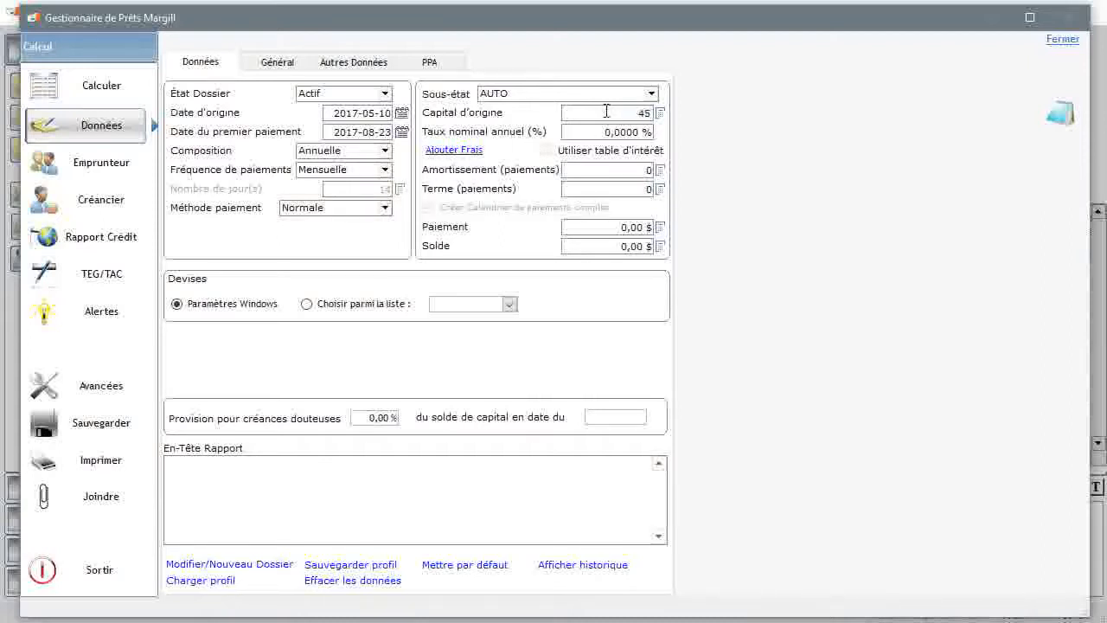
{"action": "type", "text": " 000"}
{"action": "key", "text": "Tab"}
{"action": "type", "text": "3,25"}
{"action": "key", "text": "Tab"}
Set the amortization to 240 payments and the term to 60 payments
{"action": "key", "text": "Tab"}
{"action": "type", "text": "240"}
{"action": "key", "text": "Tab"}
{"action": "type", "text": "60"}
{"action": "key", "text": "Tab"}
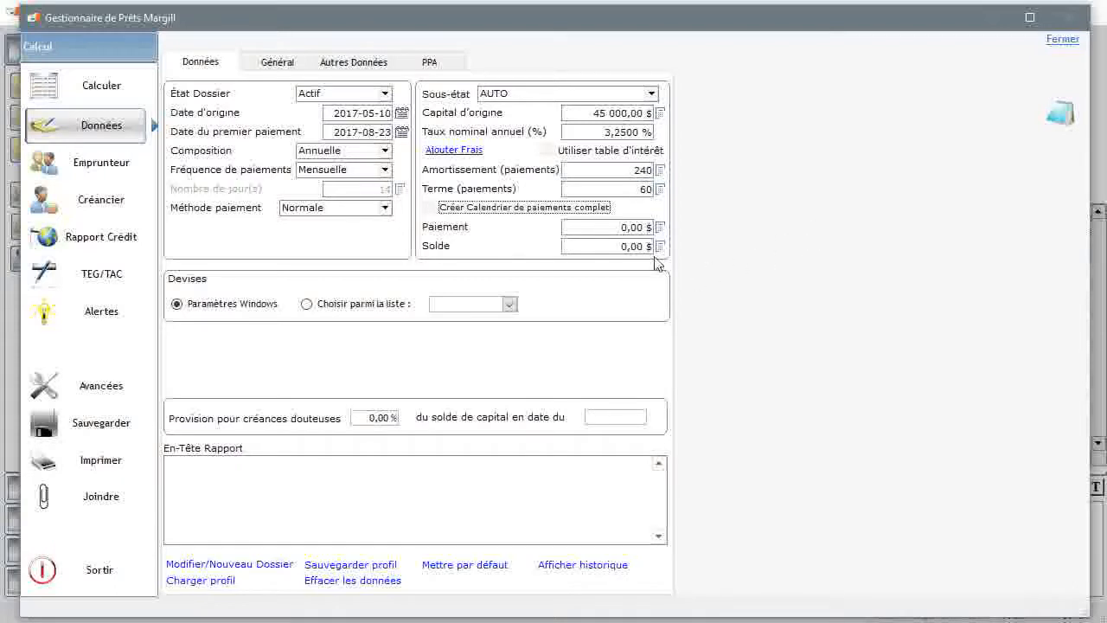
Set the loan's balance to 5 000,00 $
{"action": "left_click", "coordinate": [612, 247]}
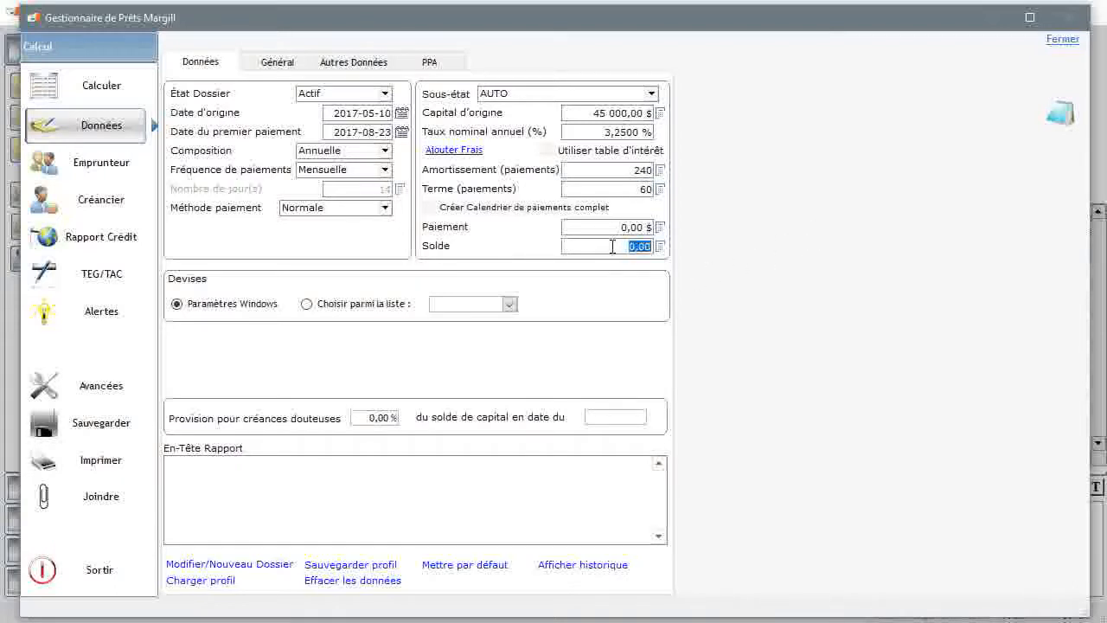
{"action": "type", "text": "5 000"}
{"action": "key", "text": "Tab"}
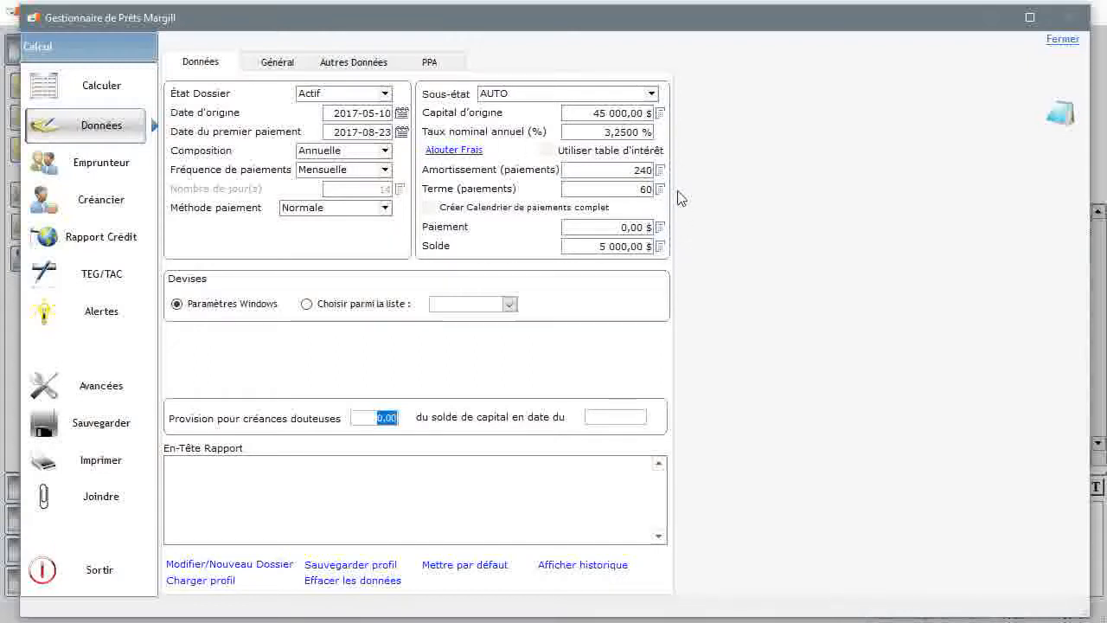
Set the payment to 500,00 $ and reset the amortization to 0 payments
{"action": "left_click", "coordinate": [609, 225]}
{"action": "type", "text": "50"}
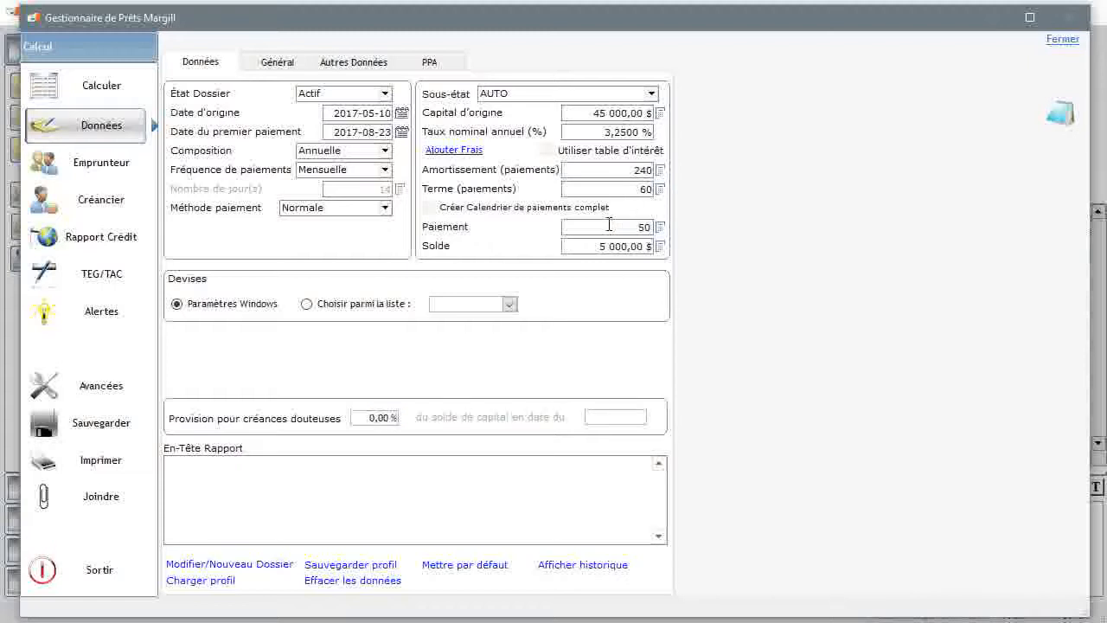
{"action": "type", "text": "0"}
{"action": "key", "text": "Tab"}
{"action": "left_click", "coordinate": [616, 171]}
{"action": "type", "text": "0,00 $"}
{"action": "key", "text": "Tab"}
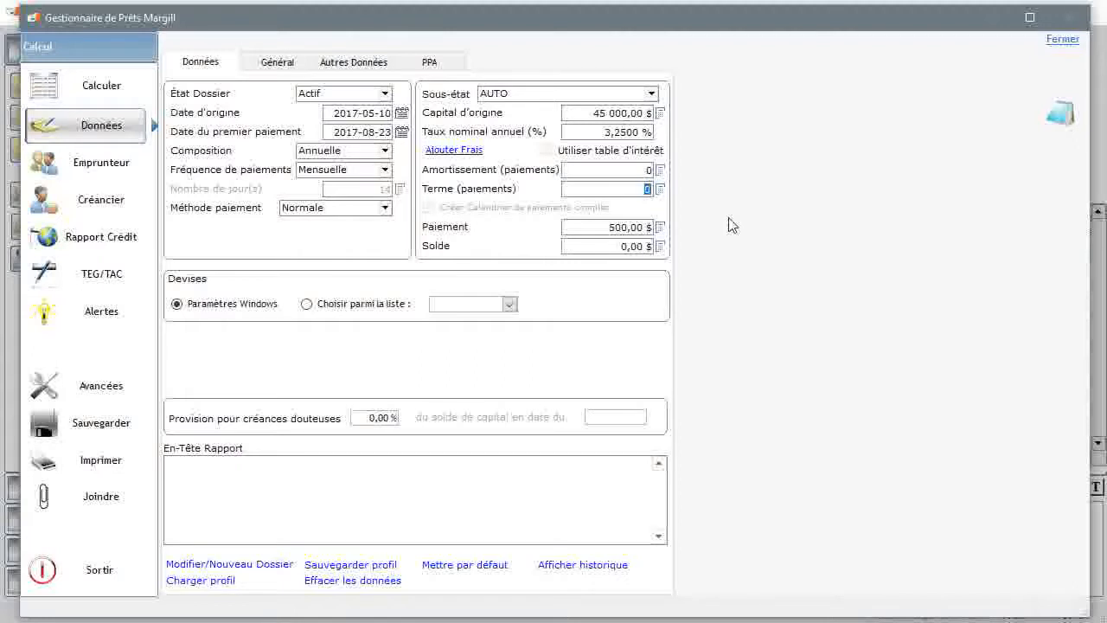
Calculate the loan's payment schedule from the entered terms
{"action": "key", "text": "Tab"}
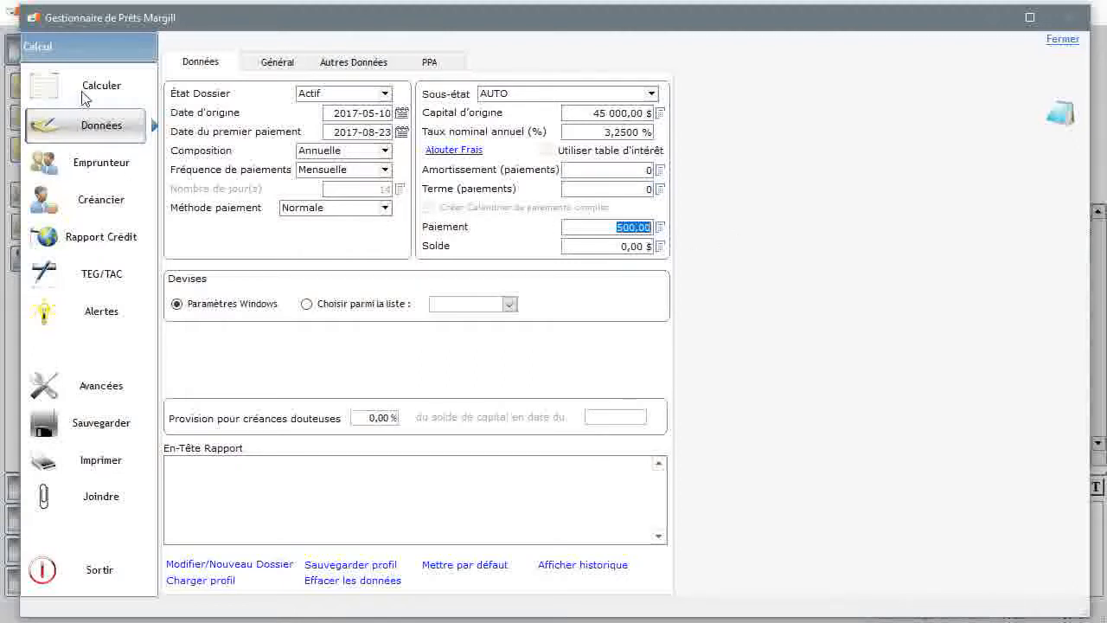
{"action": "left_click", "coordinate": [124, 89]}
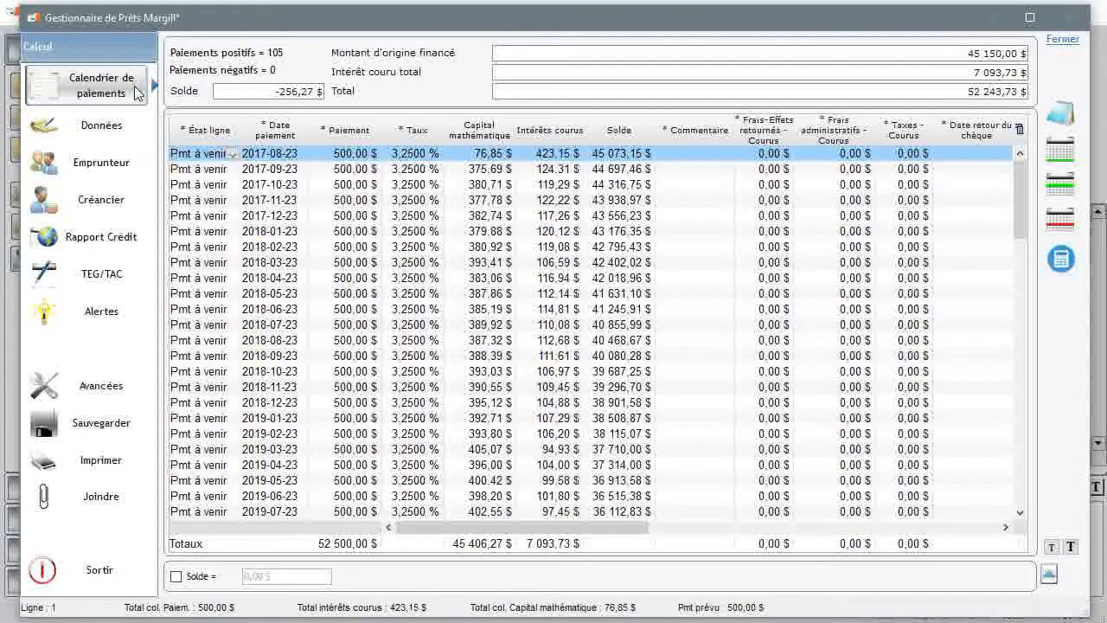
Examine the options available for the first payment line, including its line status, interest rate, payment and calculation method choices
{"action": "left_click", "coordinate": [232, 155]}
{"action": "left_click", "coordinate": [235, 157]}
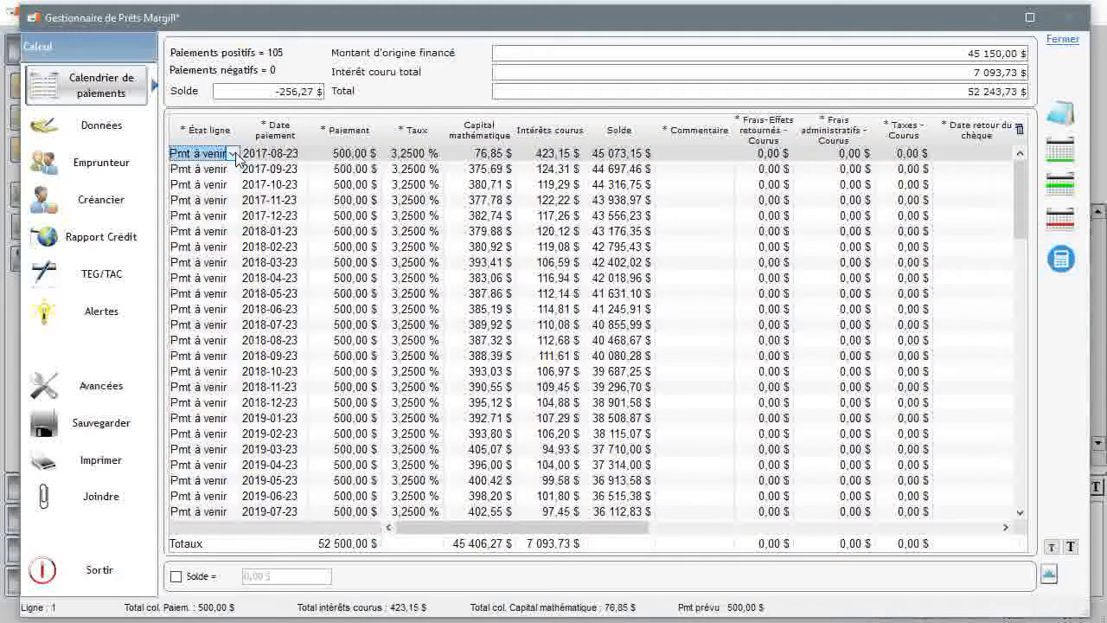
{"action": "right_click", "coordinate": [221, 154]}
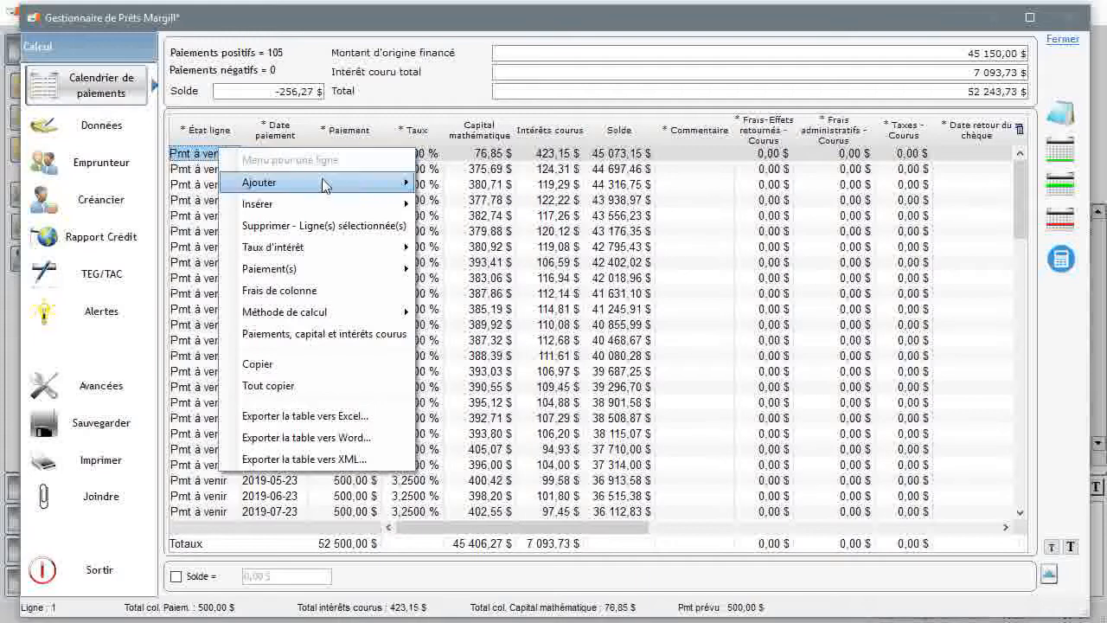
{"action": "mouse_move", "coordinate": [326, 185]}
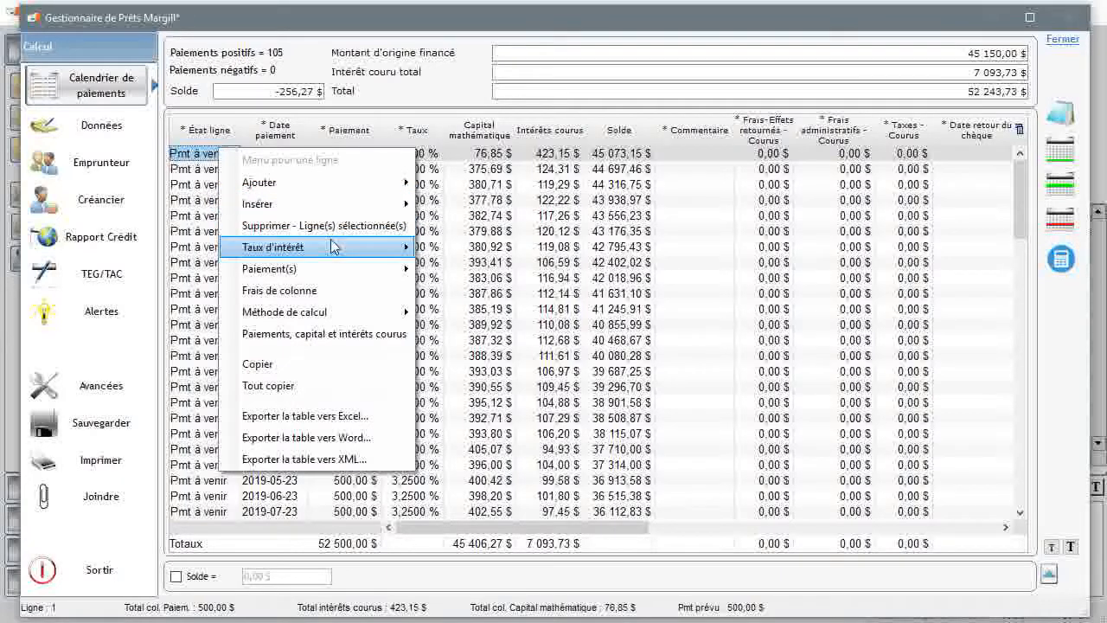
{"action": "mouse_move", "coordinate": [333, 251]}
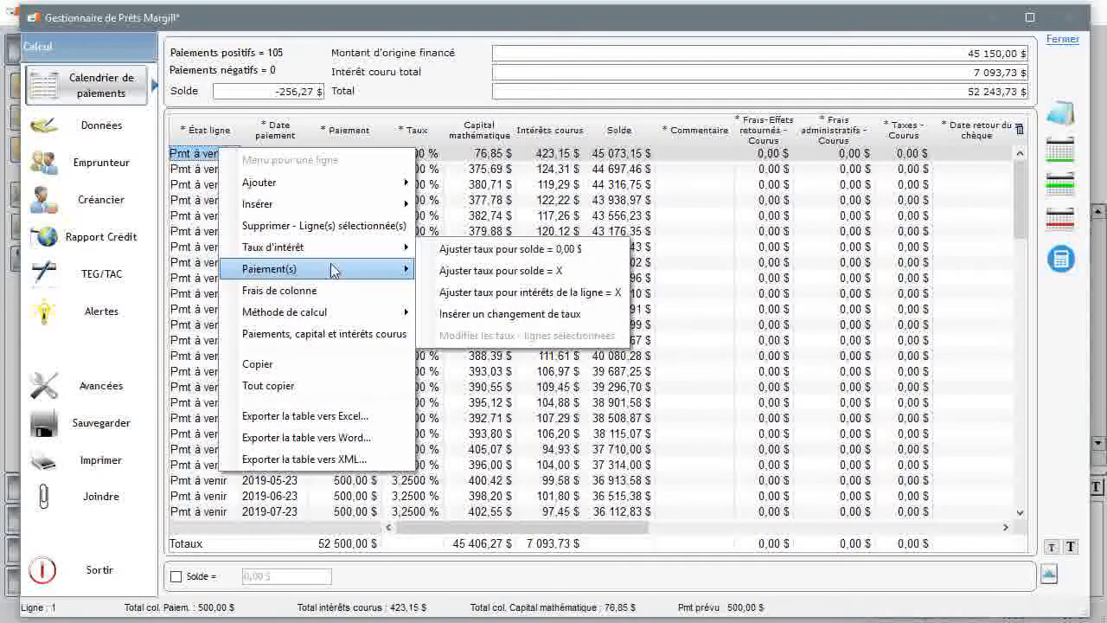
{"action": "mouse_move", "coordinate": [334, 270]}
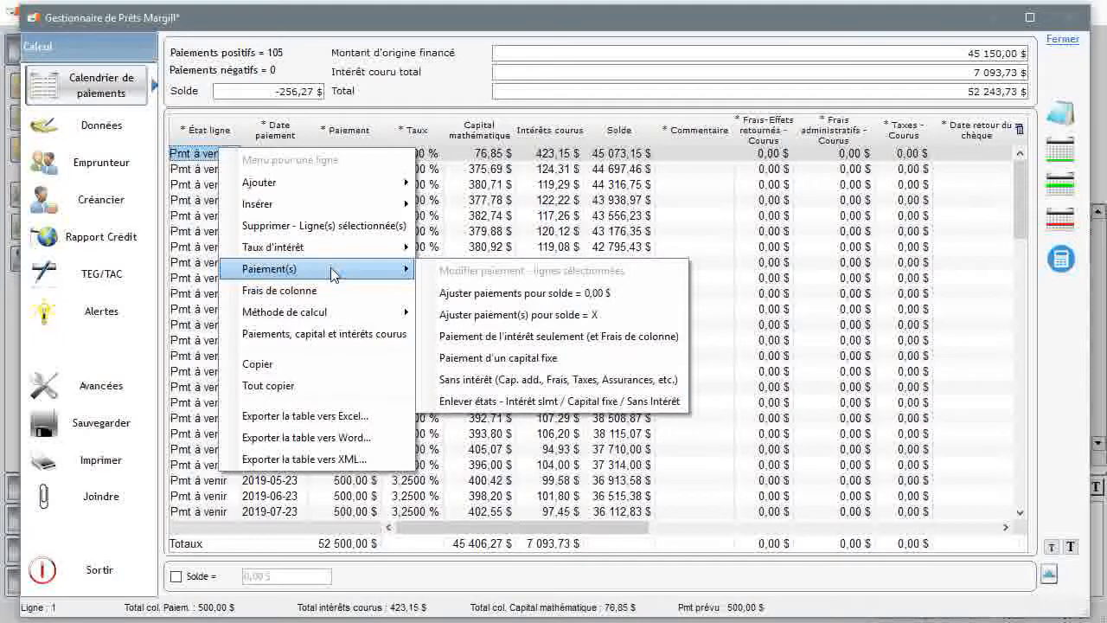
{"action": "mouse_move", "coordinate": [328, 315]}
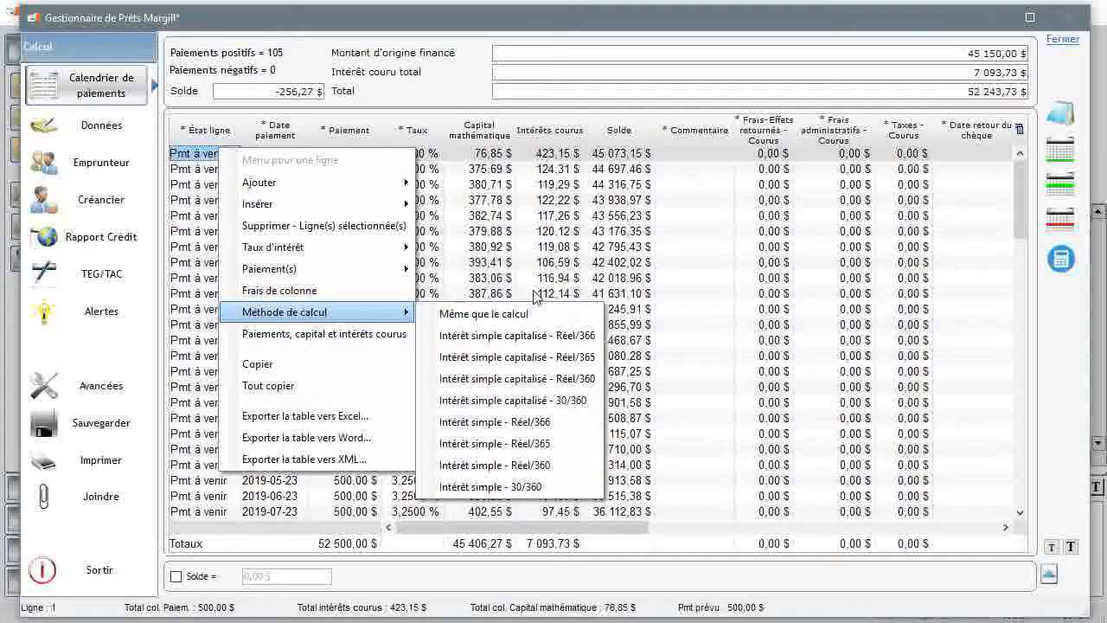
{"action": "left_click", "coordinate": [685, 262]}
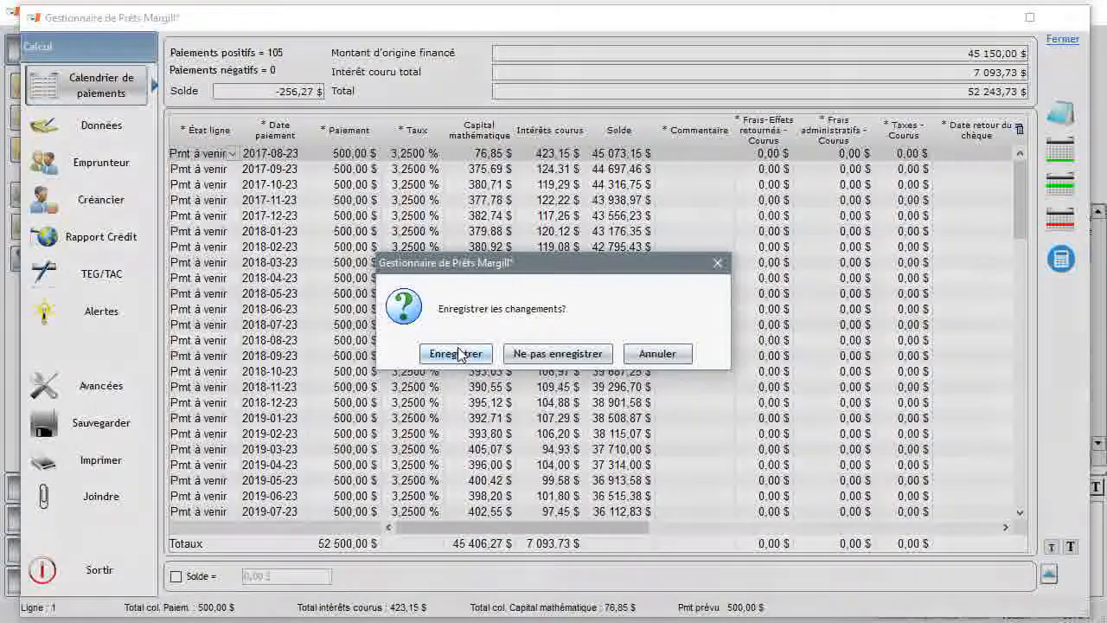
Save the changes as a new loan file and select that file in the summary of files
{"action": "left_click", "coordinate": [456, 354]}
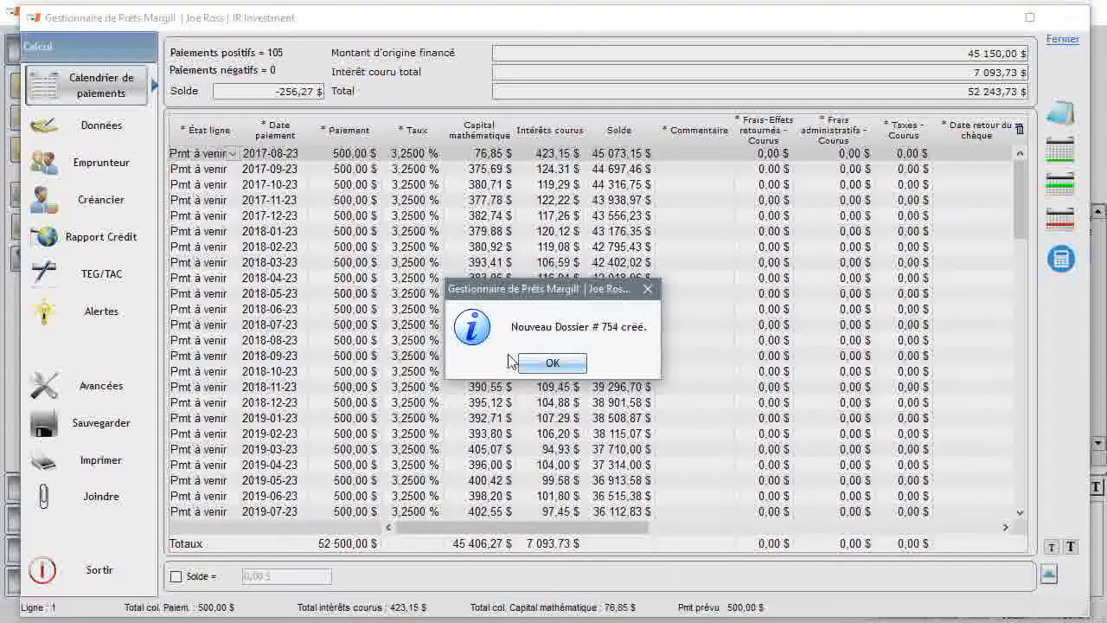
{"action": "left_click", "coordinate": [523, 362]}
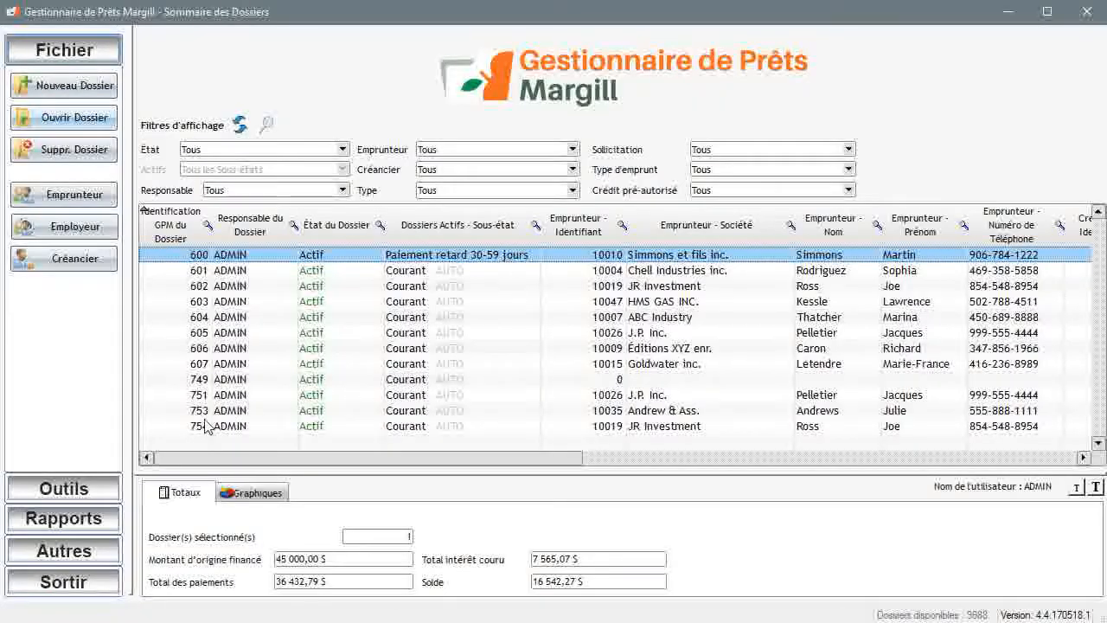
{"action": "left_click", "coordinate": [206, 426]}
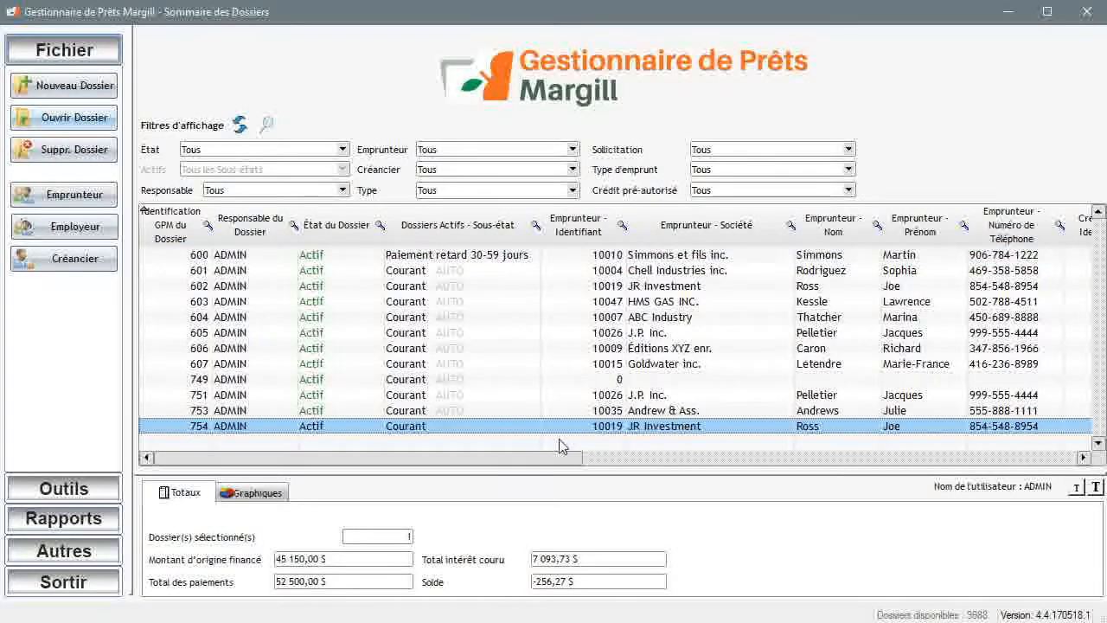